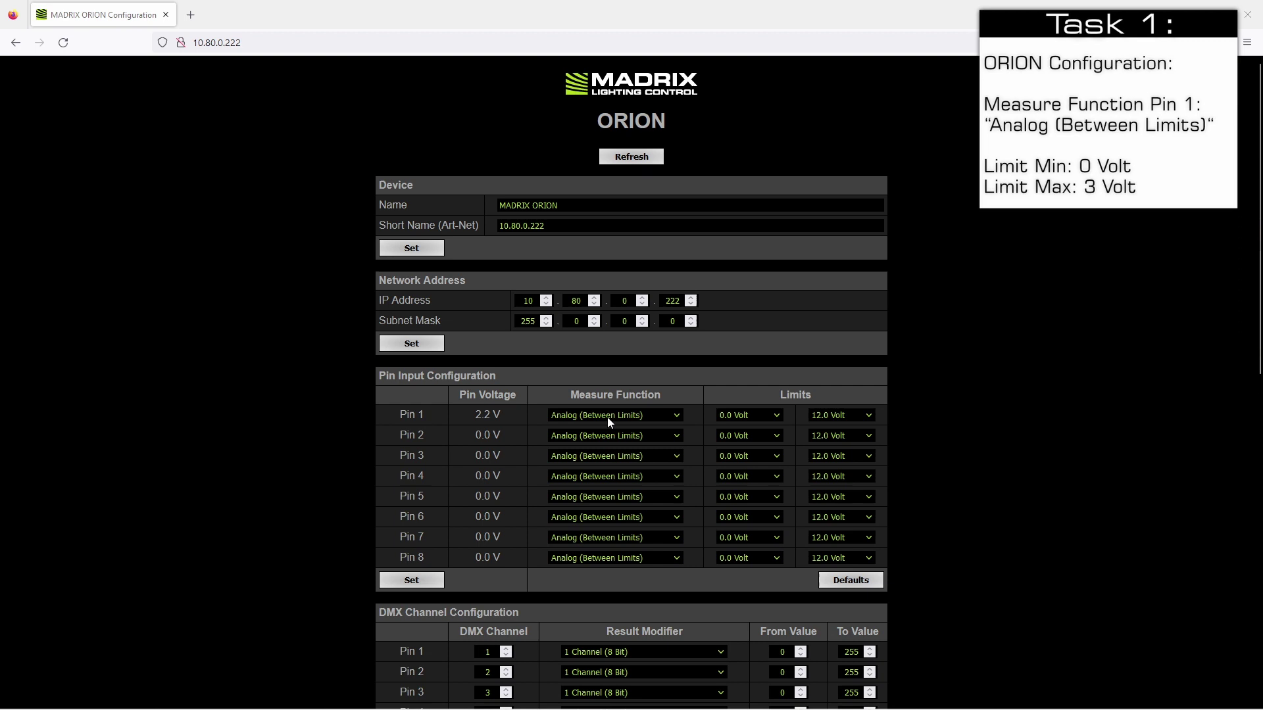
Set pin 1's upper input limit to 3.0 Volt and apply it to the ORION
{"action": "left_click", "coordinate": [822, 421]}
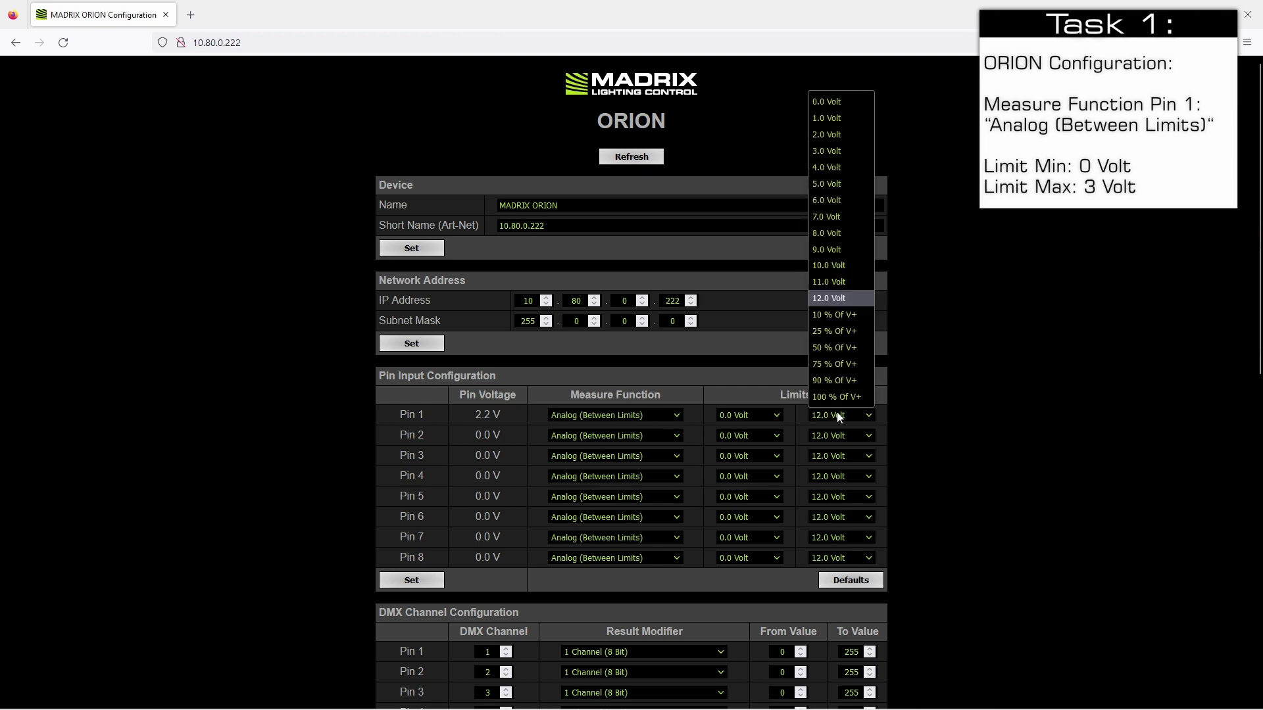
{"action": "left_click", "coordinate": [852, 151]}
{"action": "scroll", "coordinate": [681, 418], "scroll_direction": "down", "scroll_amount": 3}
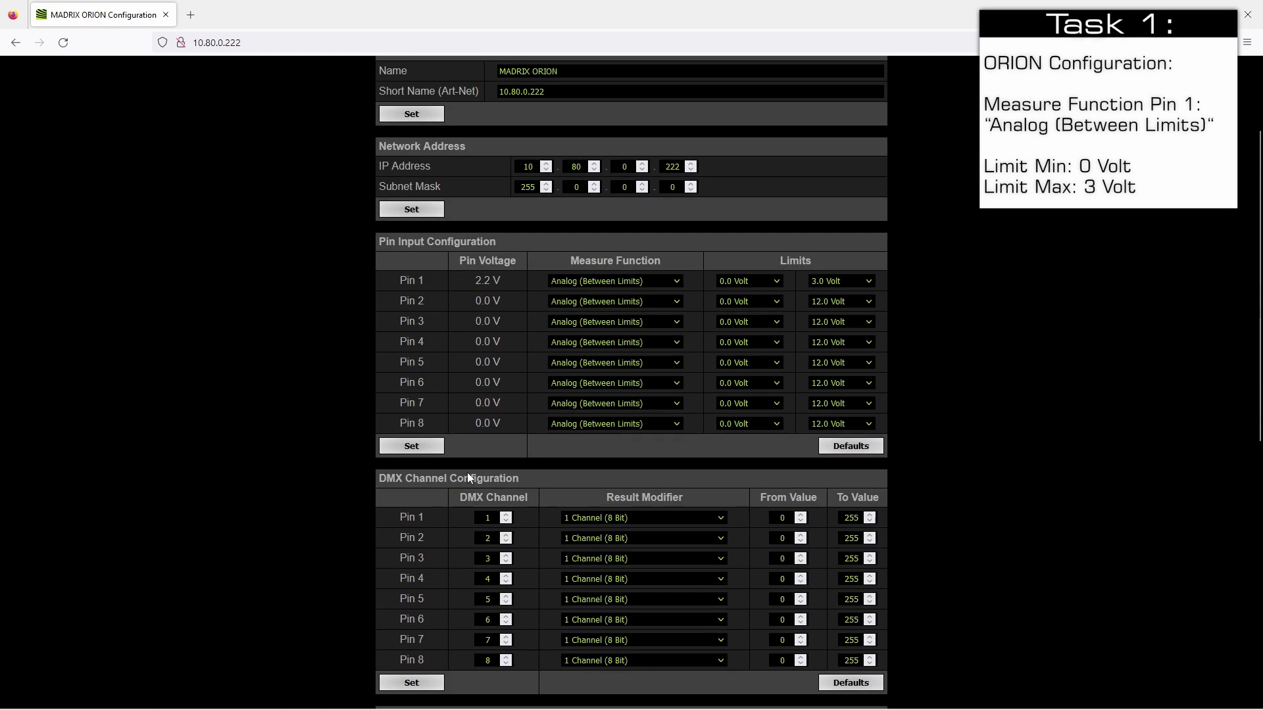
{"action": "left_click", "coordinate": [426, 448]}
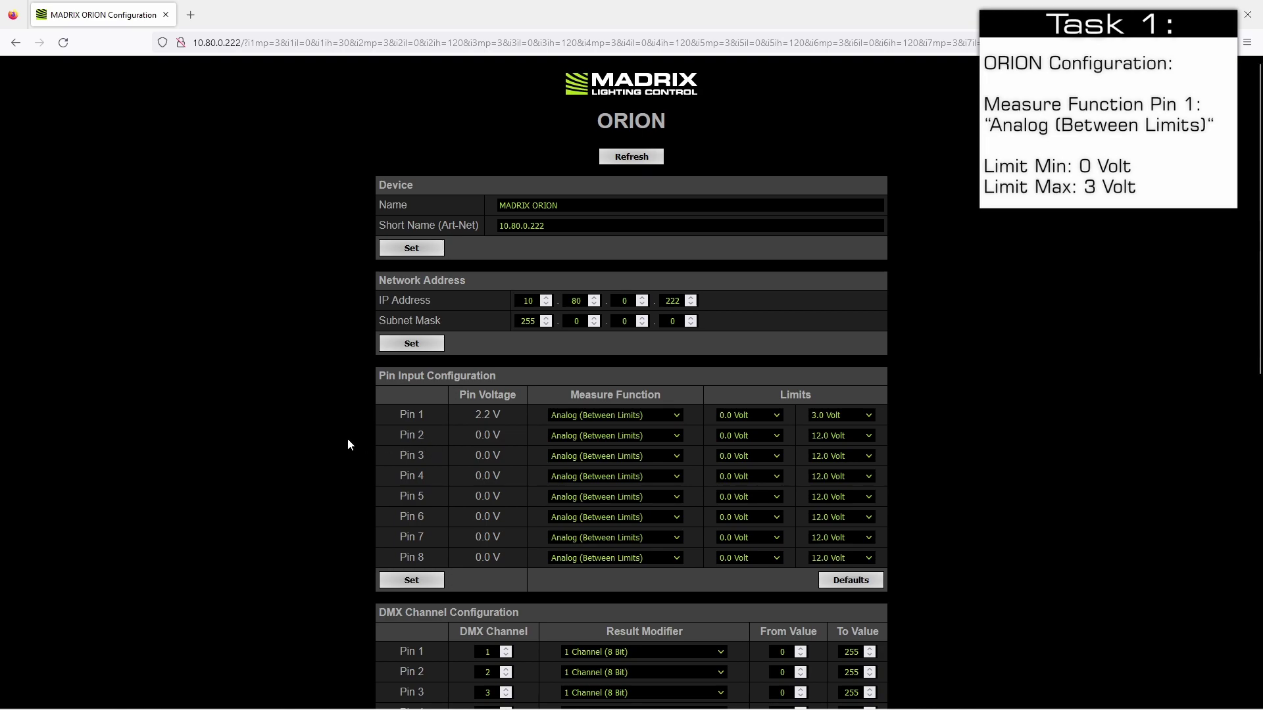
{"action": "scroll", "coordinate": [348, 439], "scroll_direction": "down", "scroll_amount": 2}
{"action": "scroll", "coordinate": [348, 439], "scroll_direction": "down", "scroll_amount": 1}
{"action": "scroll", "coordinate": [347, 439], "scroll_direction": "down", "scroll_amount": 2}
{"action": "scroll", "coordinate": [347, 444], "scroll_direction": "down", "scroll_amount": 2}
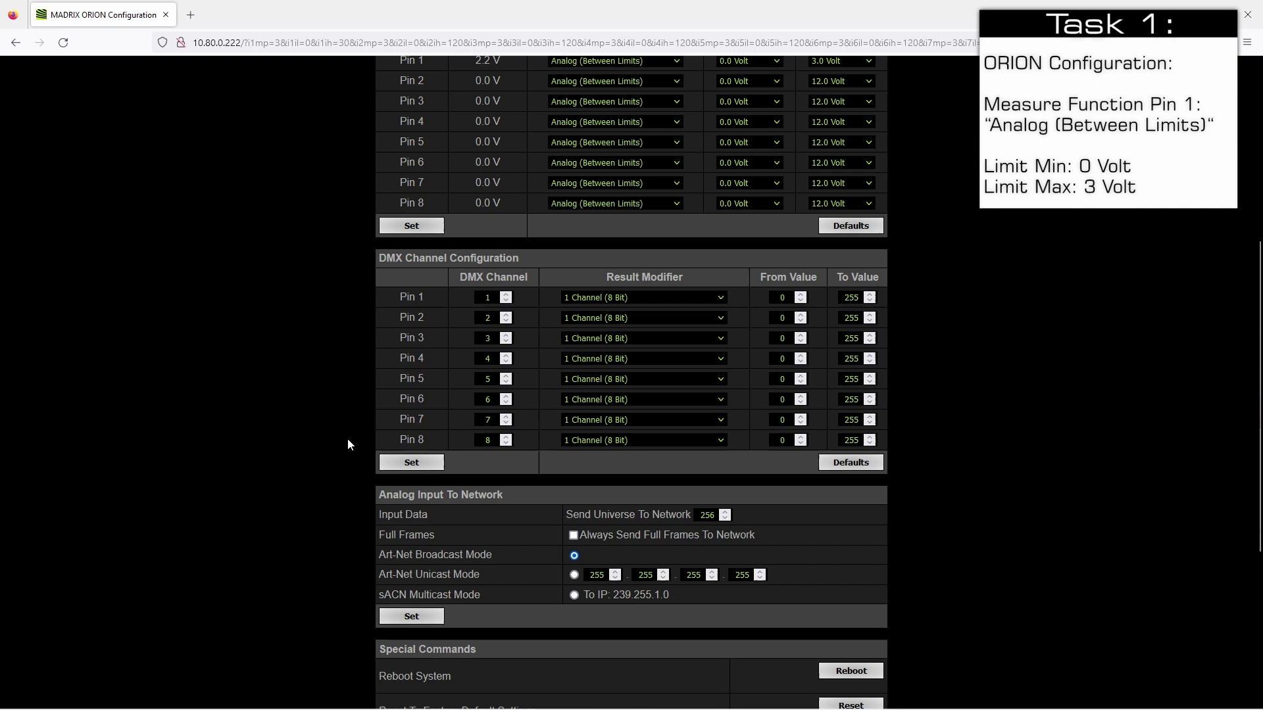
{"action": "scroll", "coordinate": [347, 444], "scroll_direction": "down", "scroll_amount": 2}
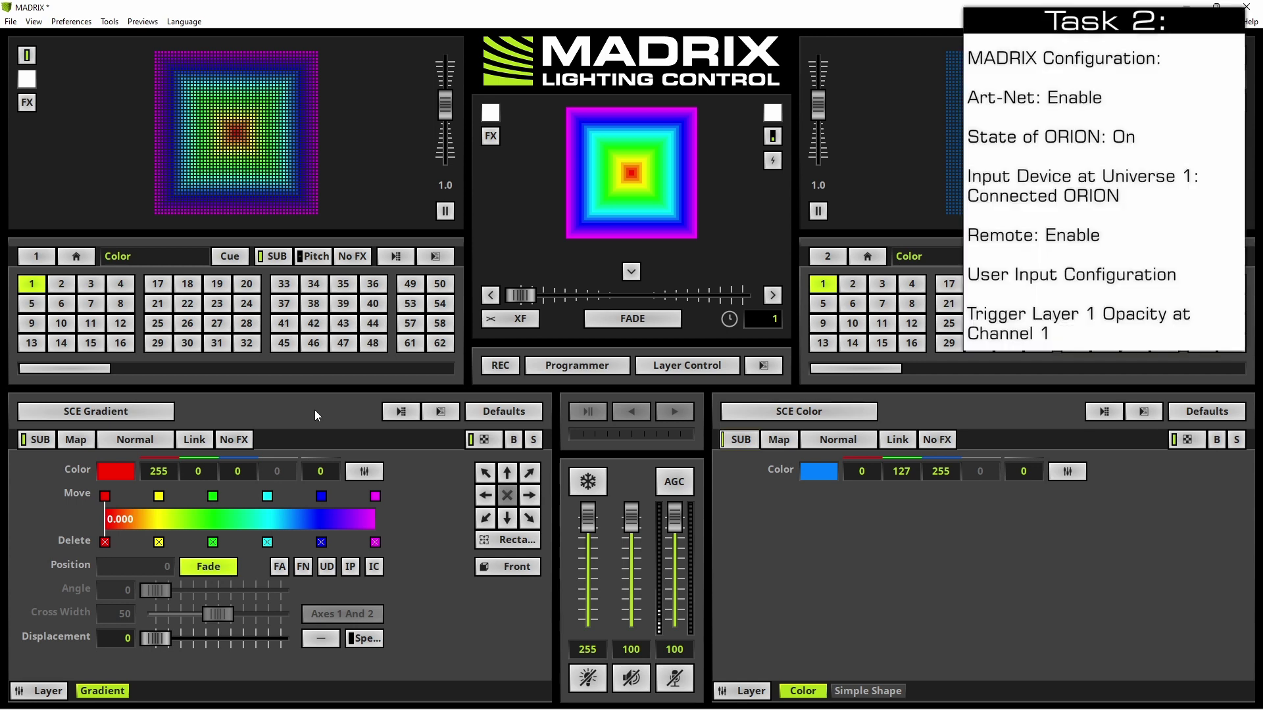
Open the Preferences menu in MADRIX 5
{"action": "left_click", "coordinate": [71, 21]}
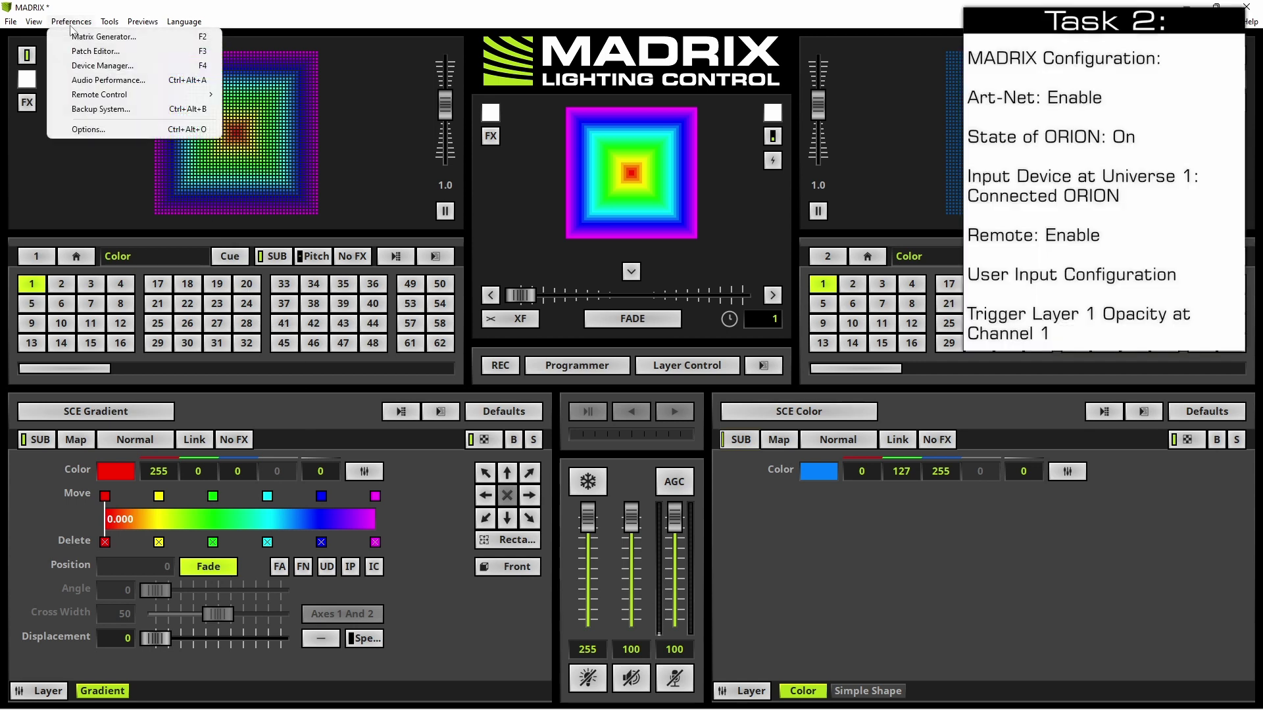
Enable Art-Net in the Device Manager and search the network for devices
{"action": "left_click", "coordinate": [75, 66]}
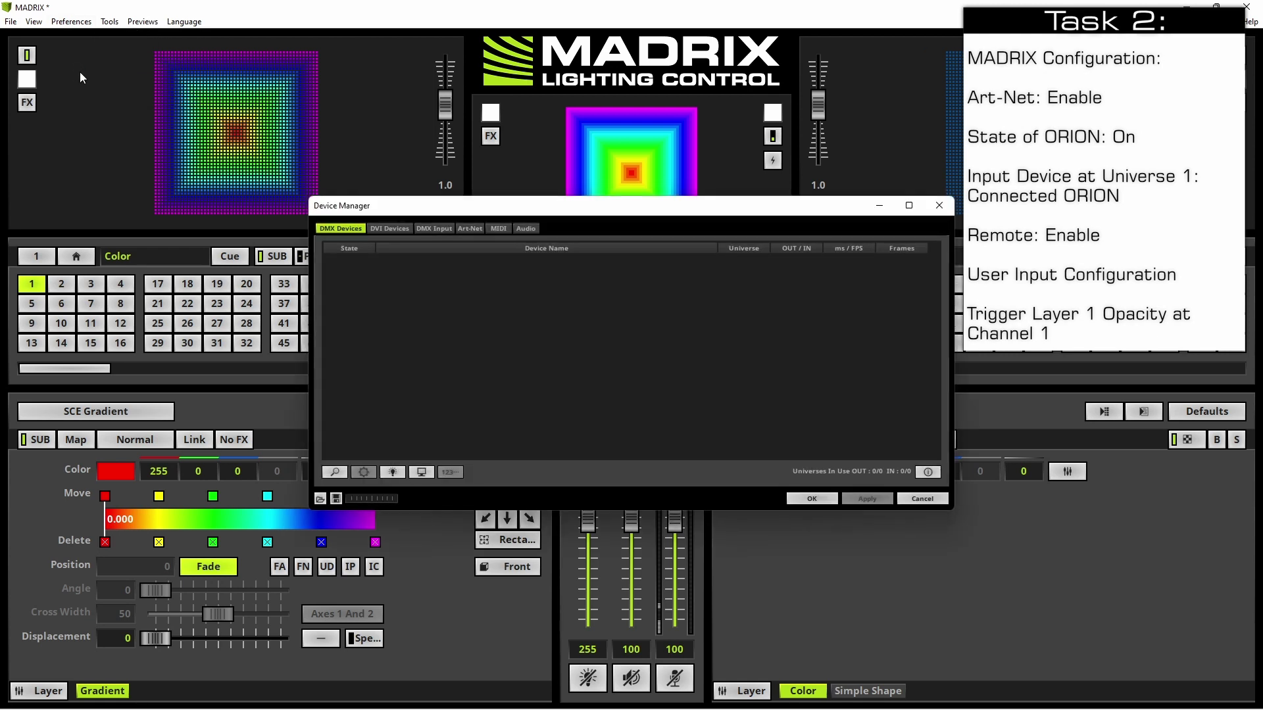
{"action": "left_click", "coordinate": [470, 229]}
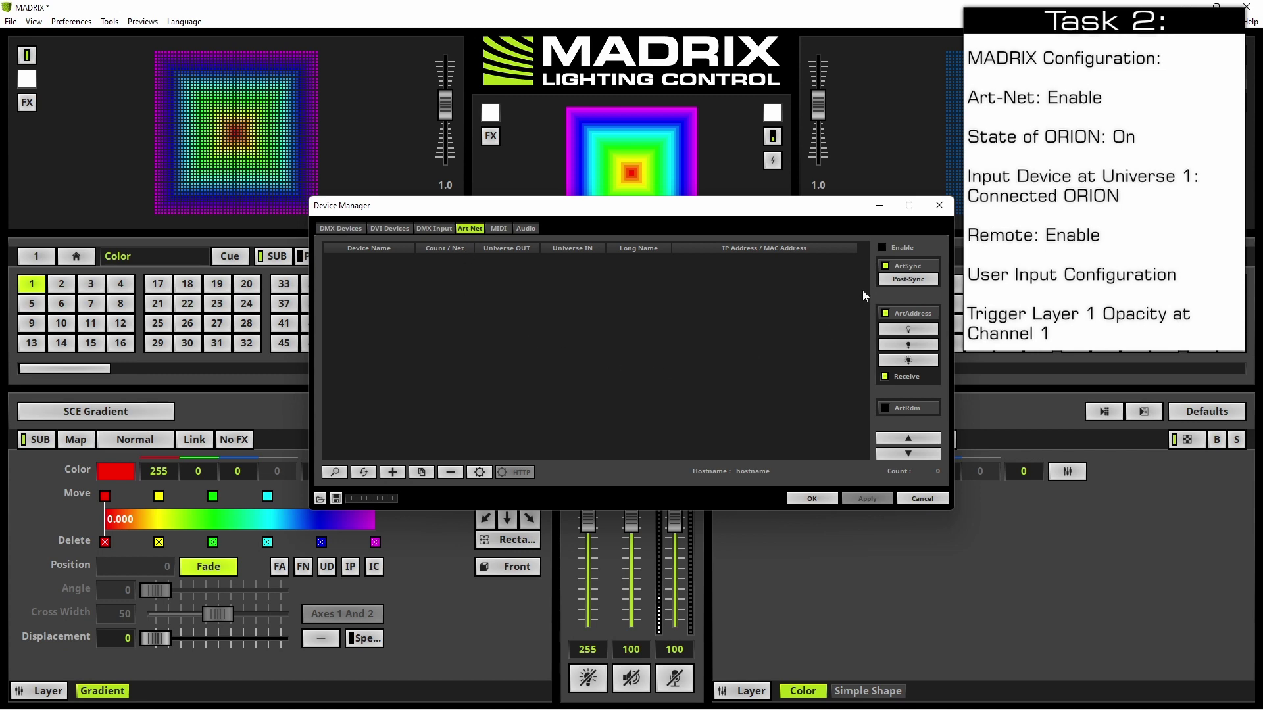
{"action": "left_click", "coordinate": [881, 249]}
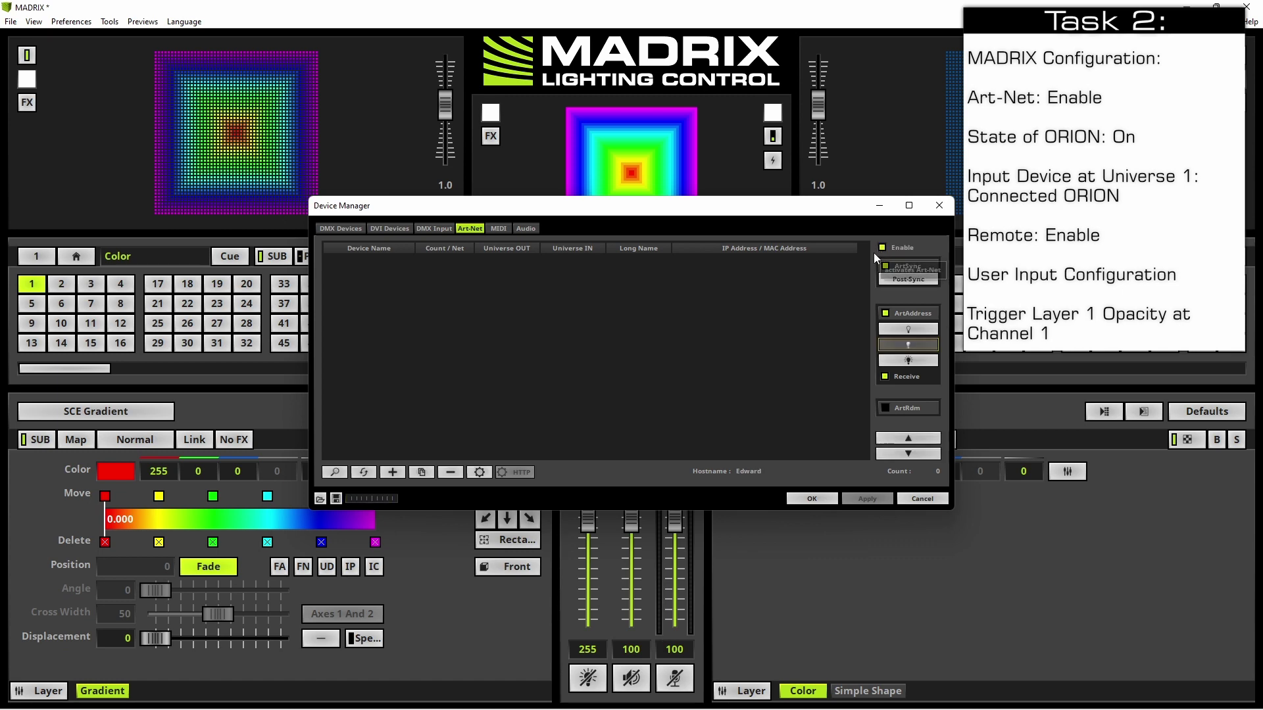
{"action": "left_click", "coordinate": [334, 473]}
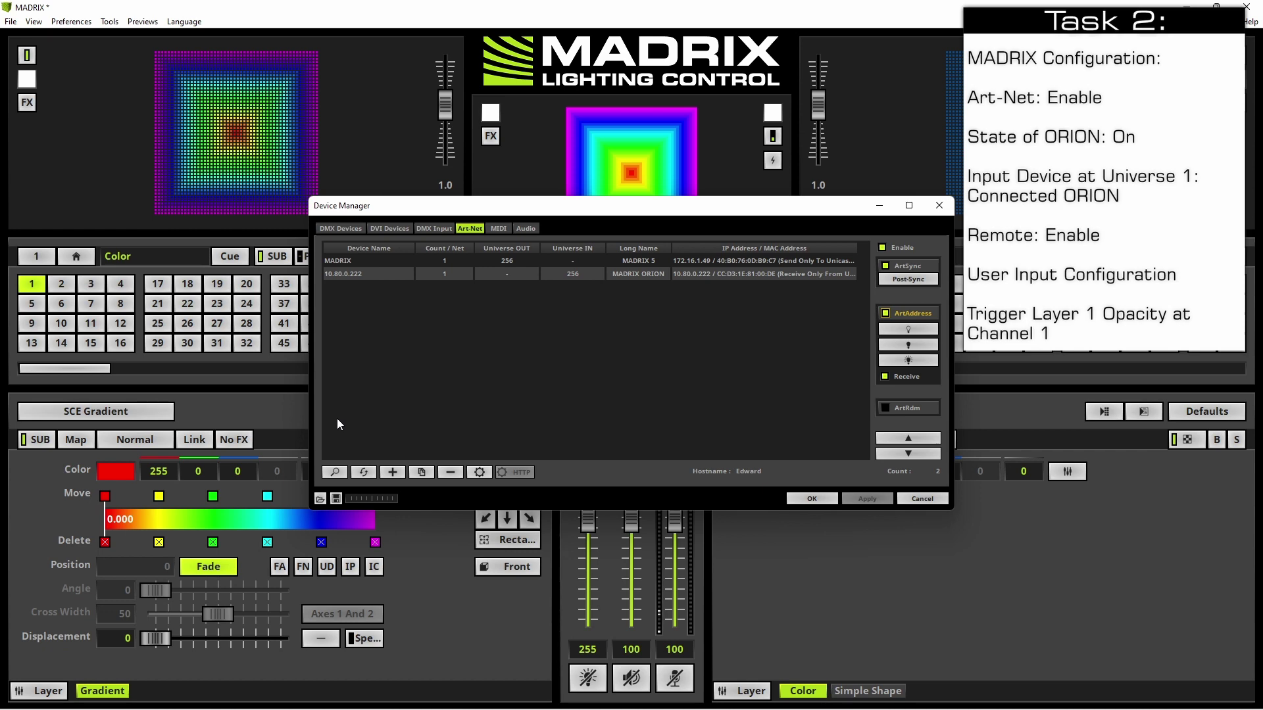
Switch on the ORION input device at 10.80.0.222 in the DMX Devices list
{"action": "left_click", "coordinate": [343, 231]}
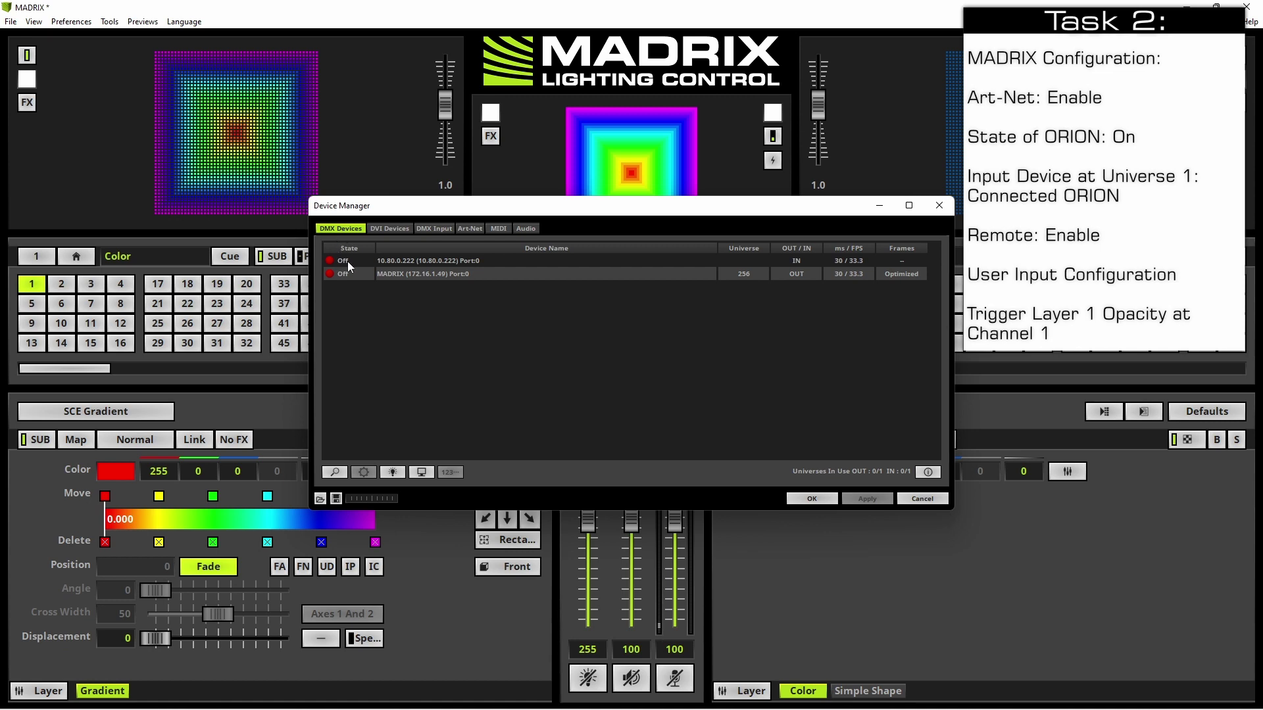
{"action": "double_click", "coordinate": [342, 262]}
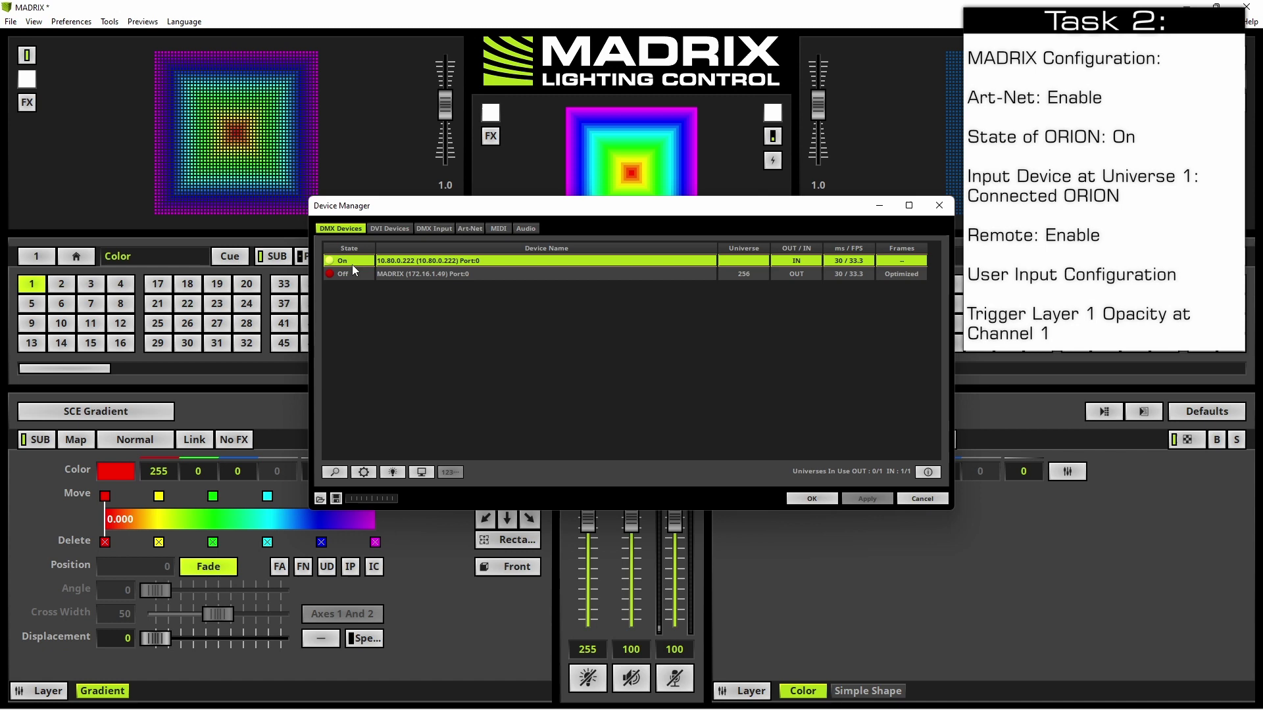
{"action": "left_click", "coordinate": [433, 230]}
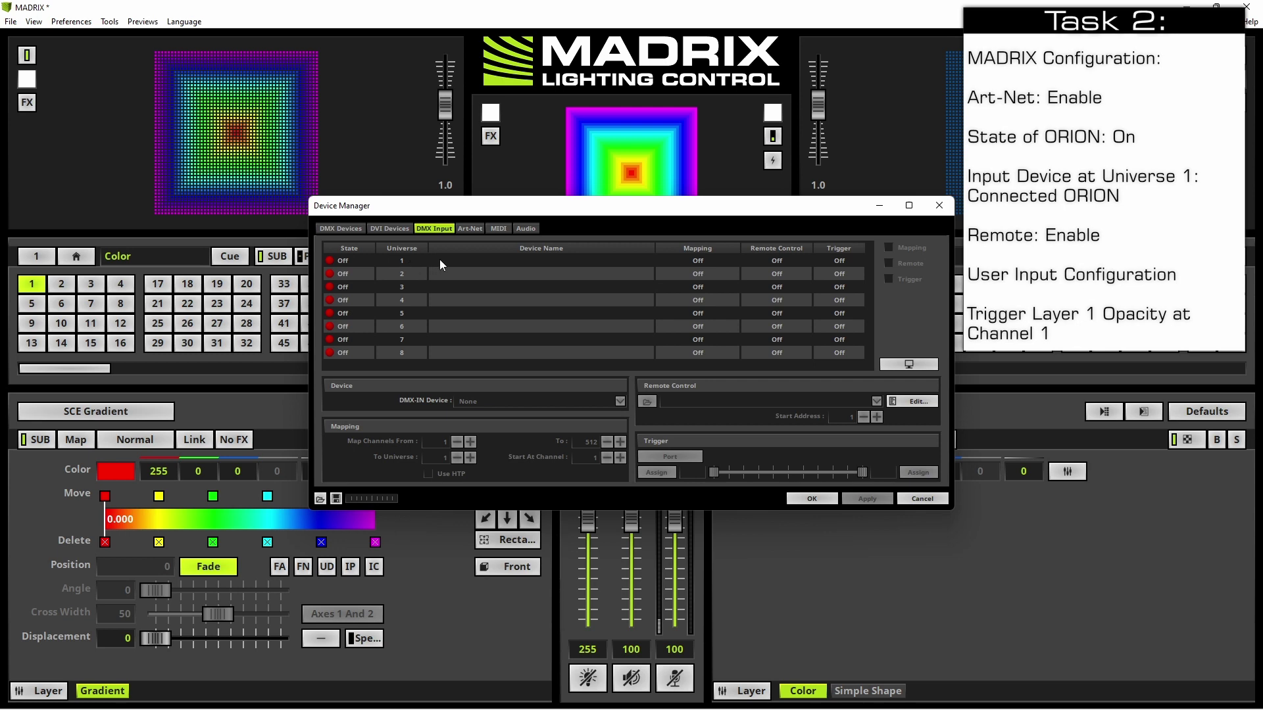
Make 10.80.0.222 universe 1's DMX-IN device with Remote ticked and the User configuration
{"action": "left_click", "coordinate": [439, 259]}
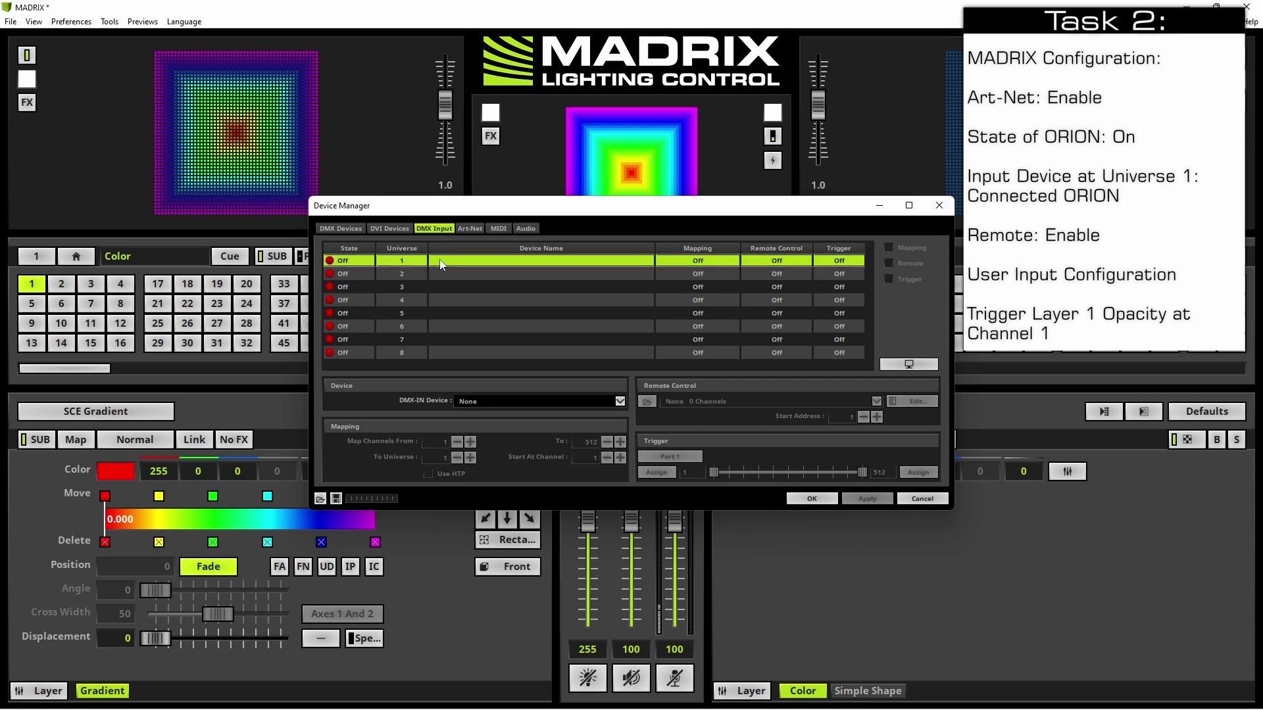
{"action": "left_click", "coordinate": [481, 402]}
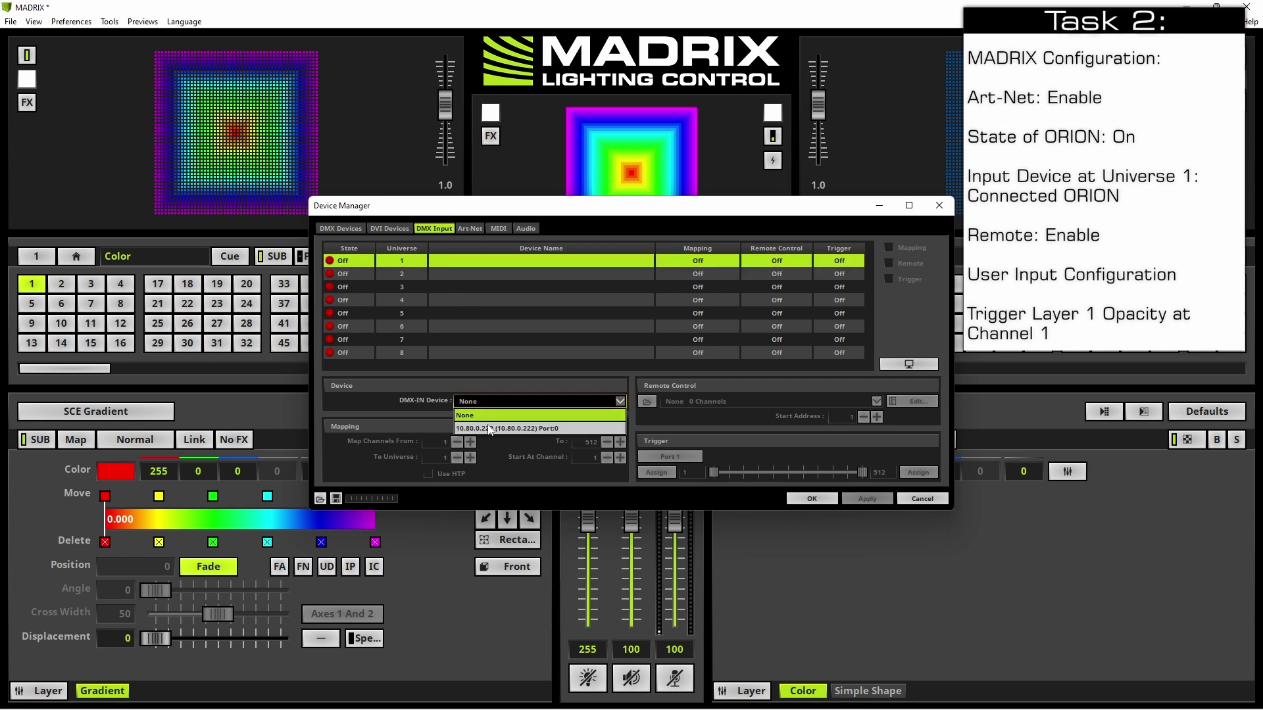
{"action": "left_click", "coordinate": [490, 428]}
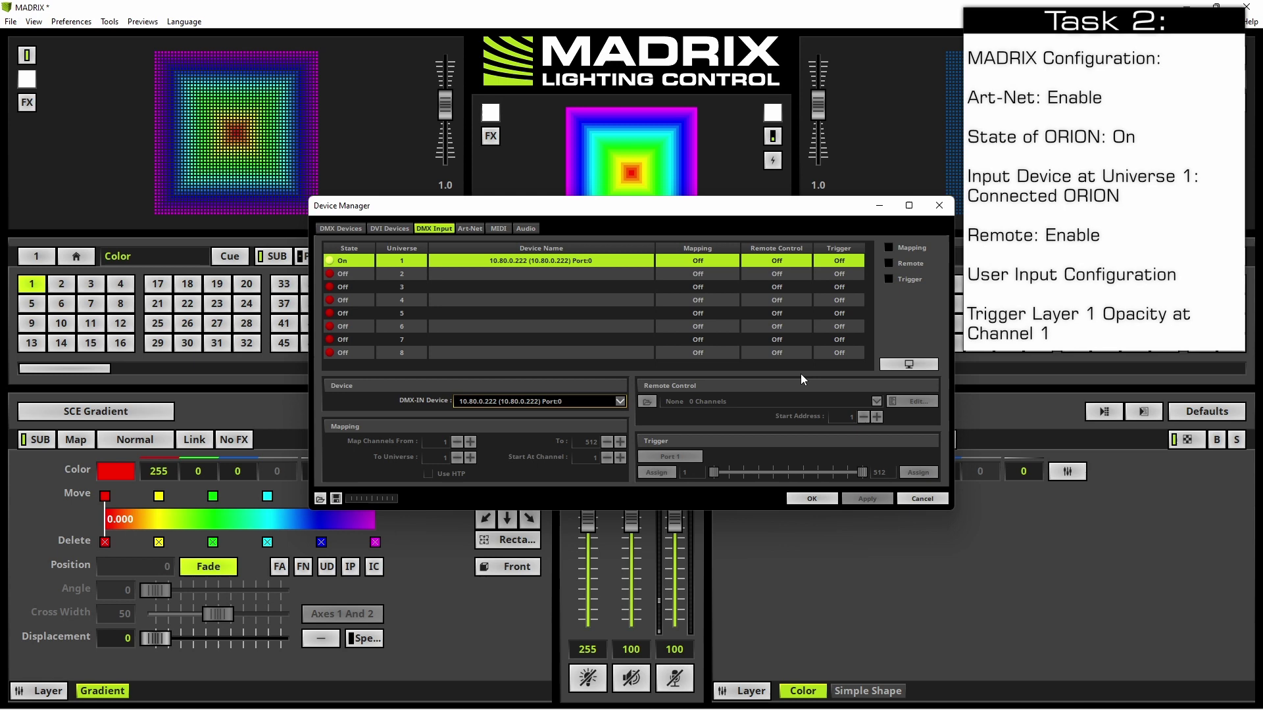
{"action": "left_click", "coordinate": [890, 263]}
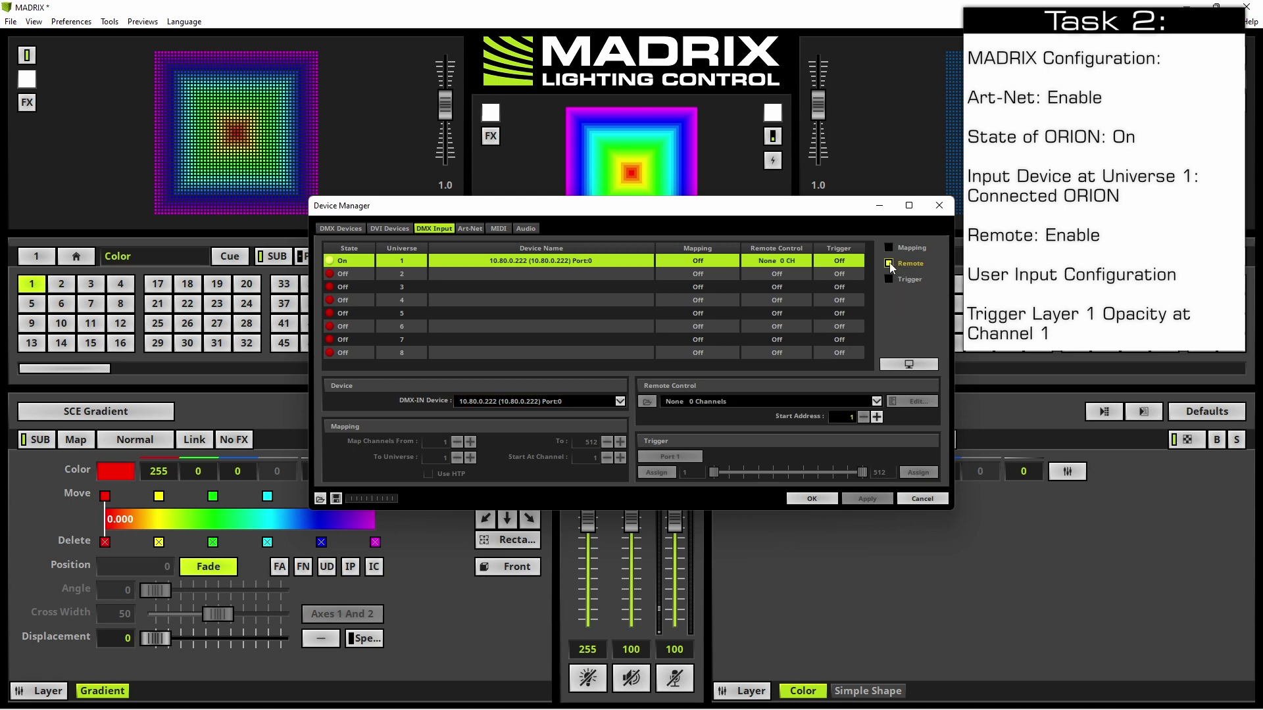
{"action": "left_click", "coordinate": [701, 403]}
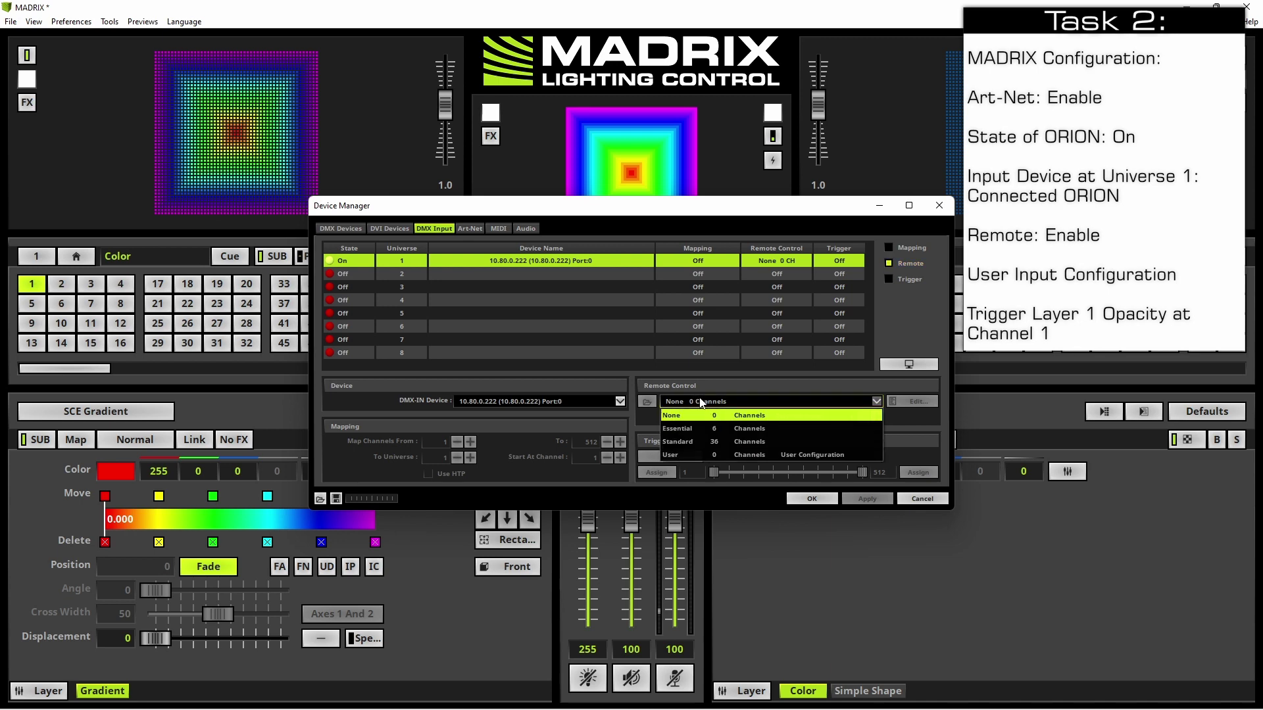
{"action": "left_click", "coordinate": [702, 456]}
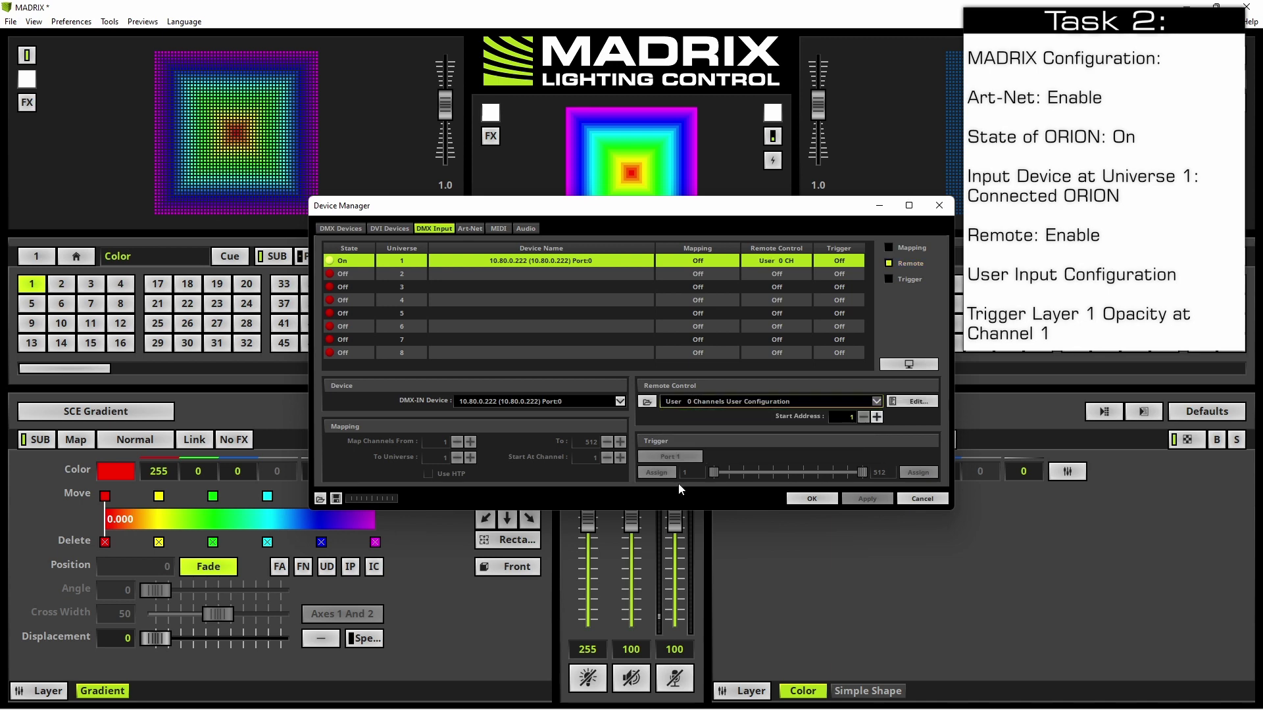
Add Layer 1 opacity on channel 1 for Deck A and Deck B, then exit the editor
{"action": "left_click", "coordinate": [917, 402]}
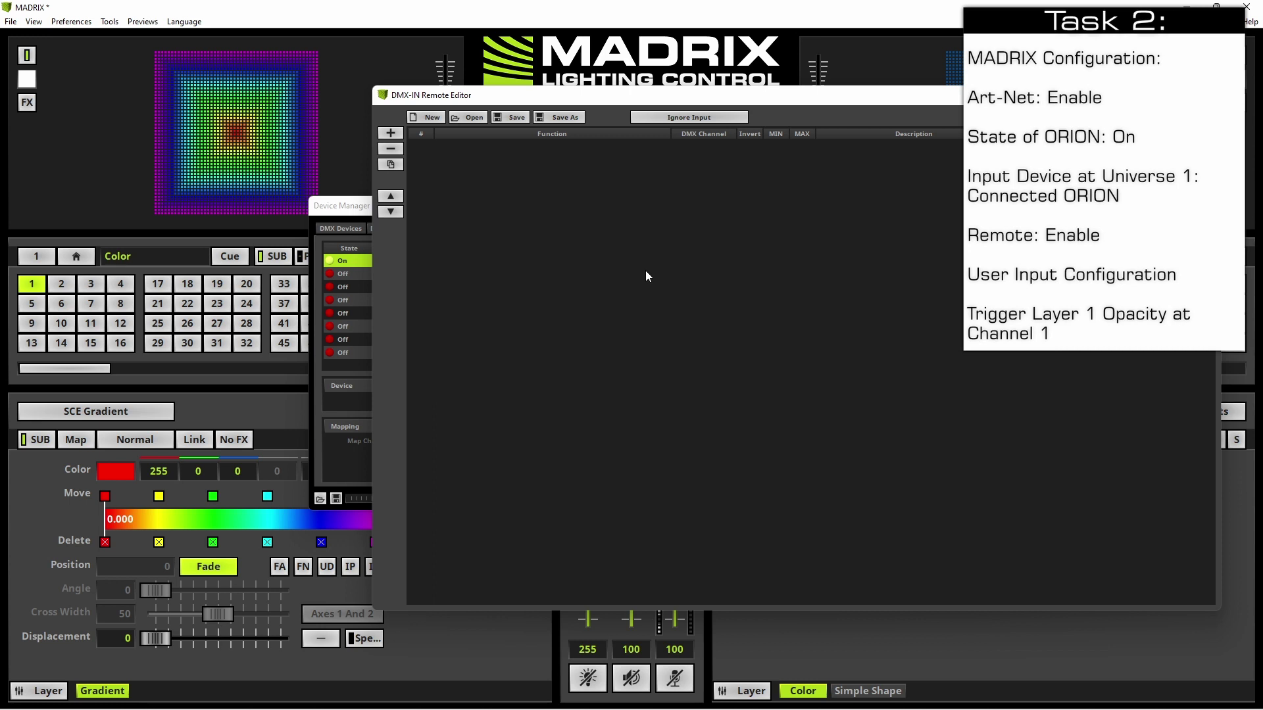
{"action": "left_click", "coordinate": [398, 136]}
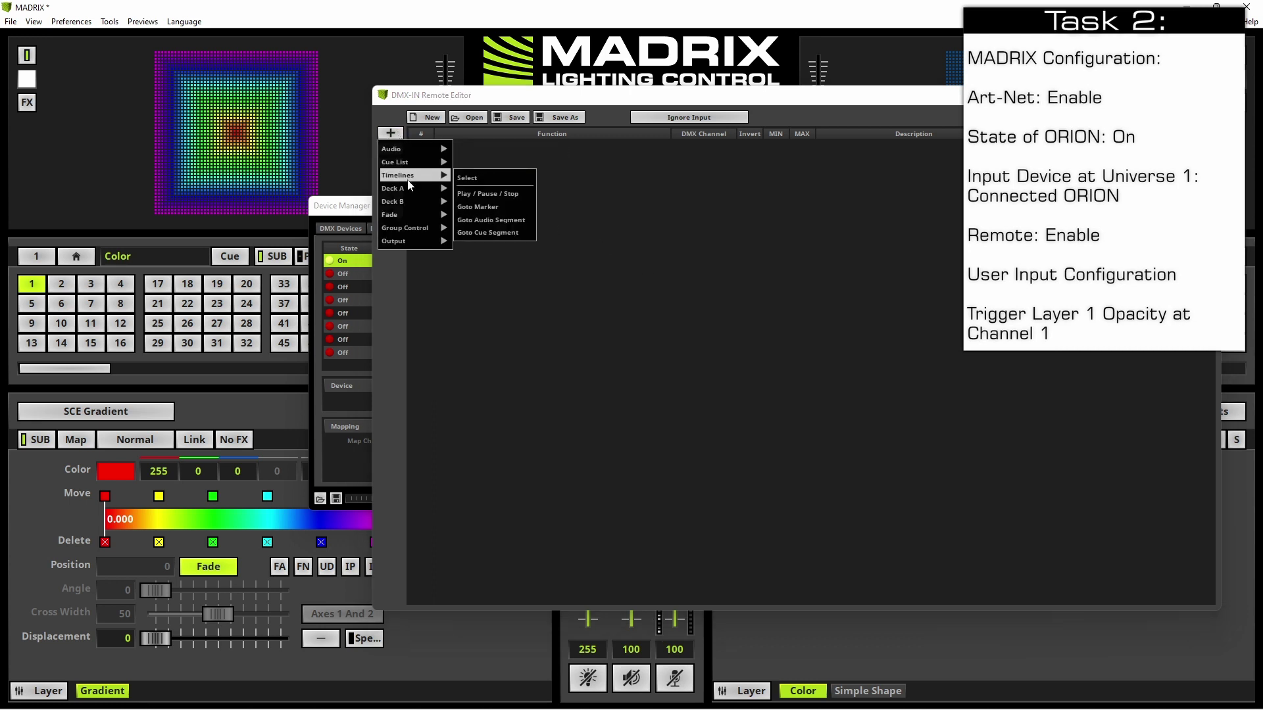
{"action": "mouse_move", "coordinate": [410, 188]}
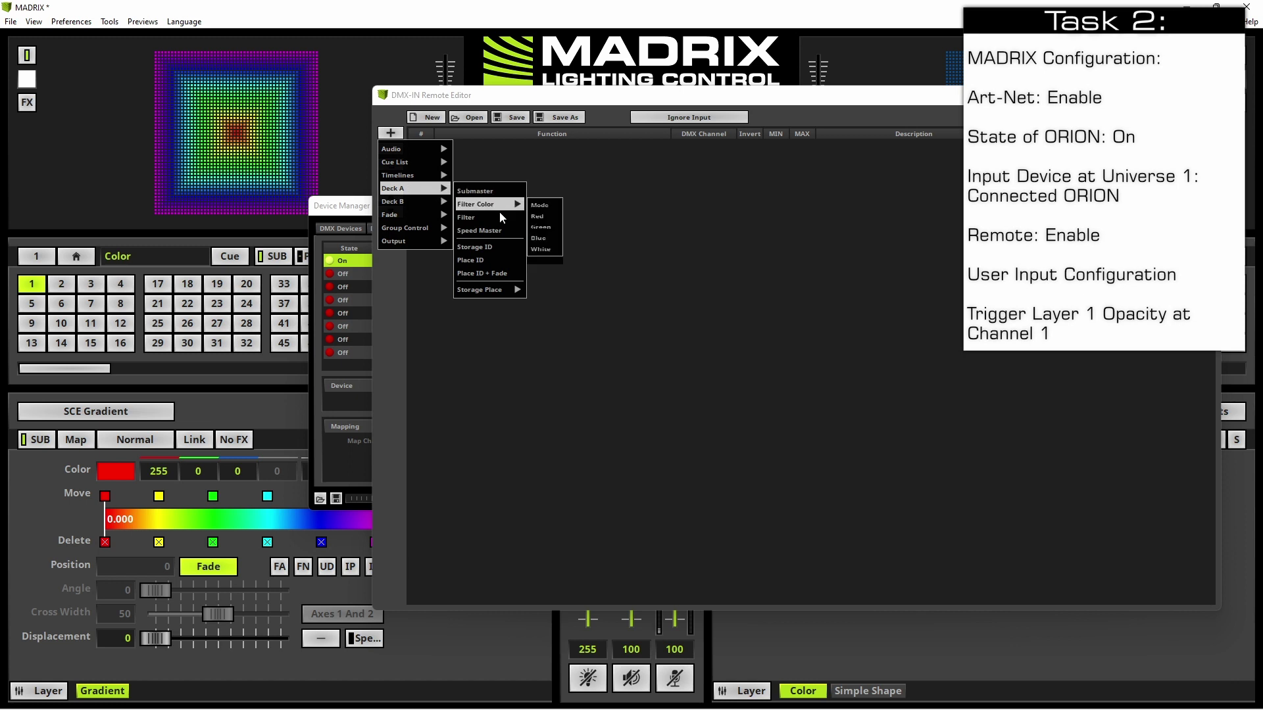
{"action": "mouse_move", "coordinate": [487, 290]}
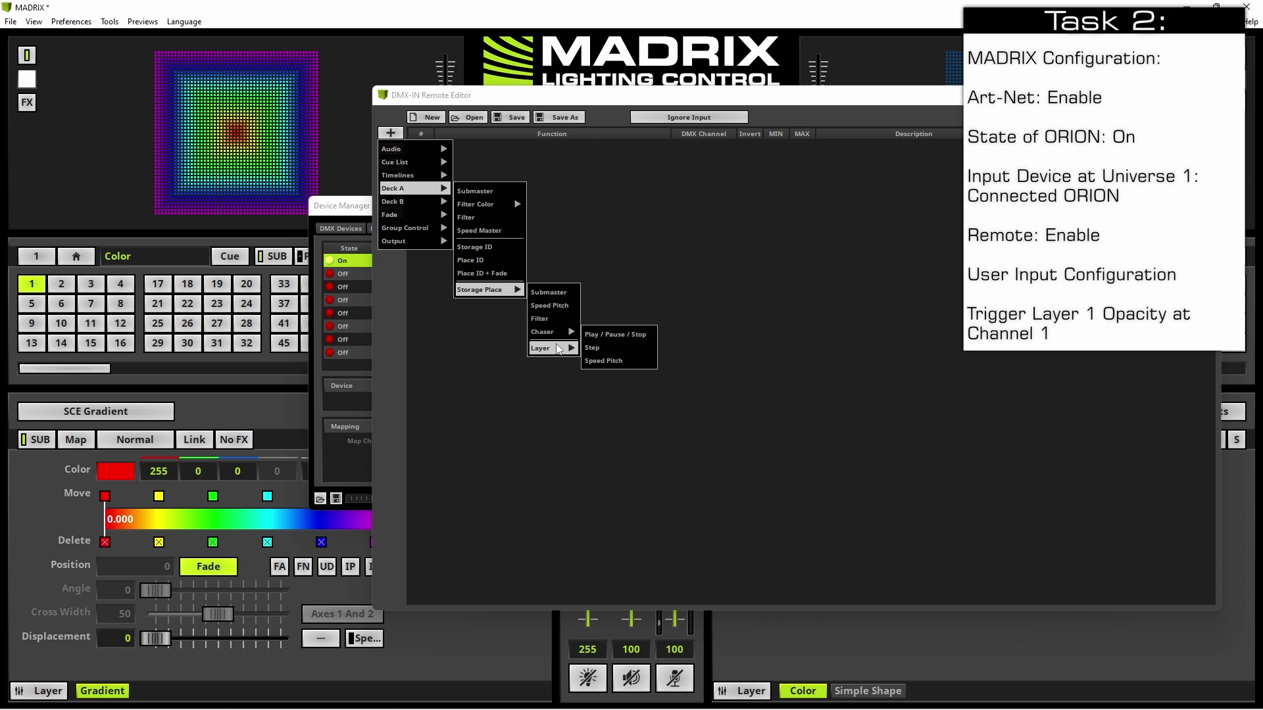
{"action": "mouse_move", "coordinate": [541, 348]}
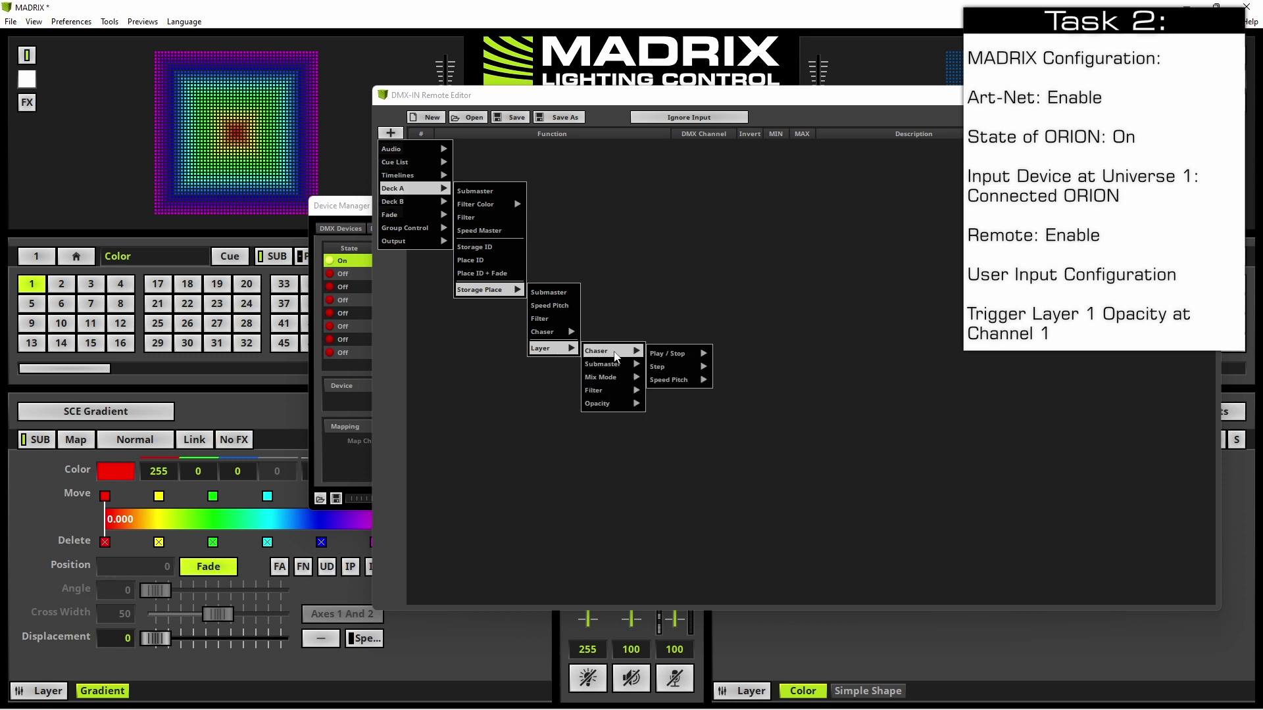
{"action": "mouse_move", "coordinate": [612, 404]}
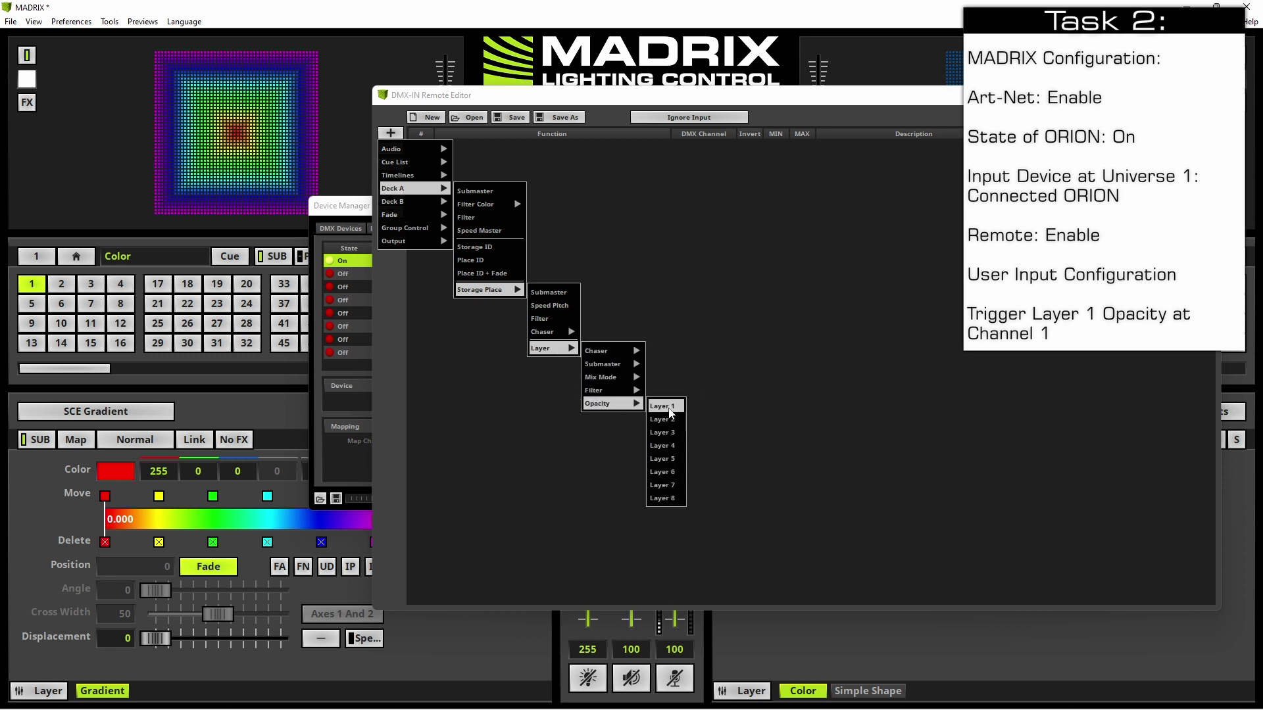
{"action": "left_click", "coordinate": [663, 406]}
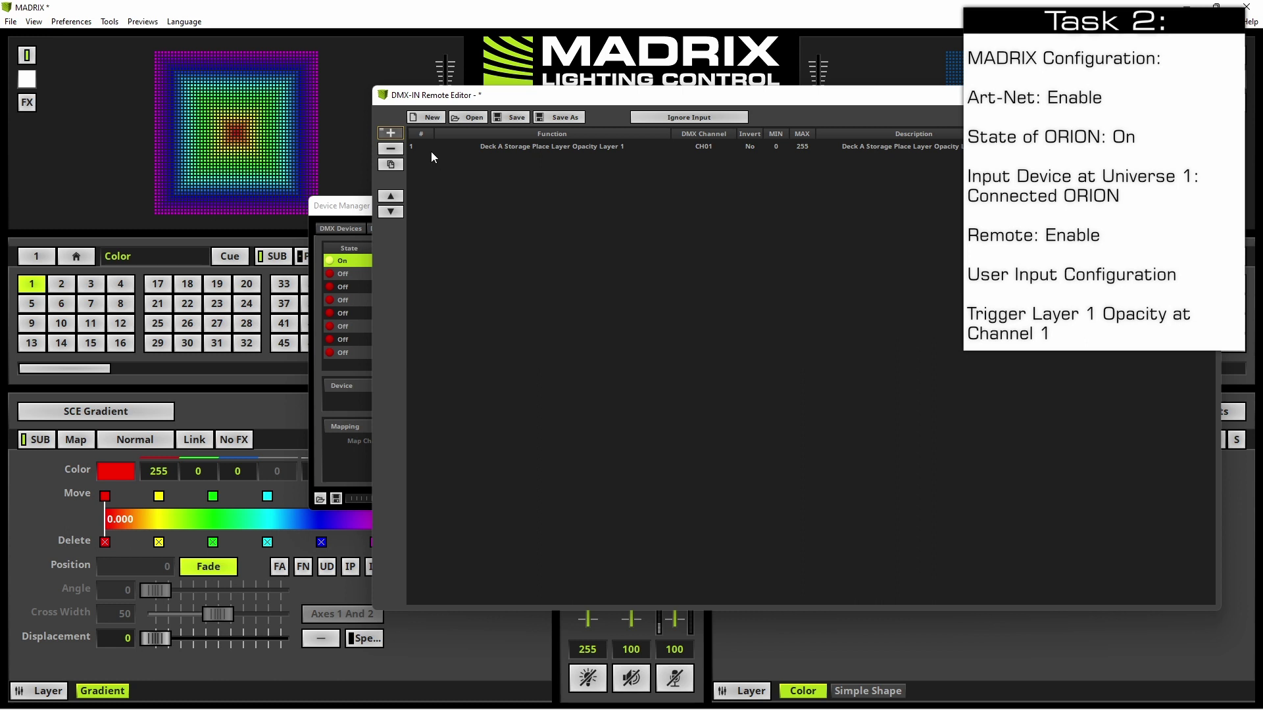
{"action": "left_click", "coordinate": [394, 135]}
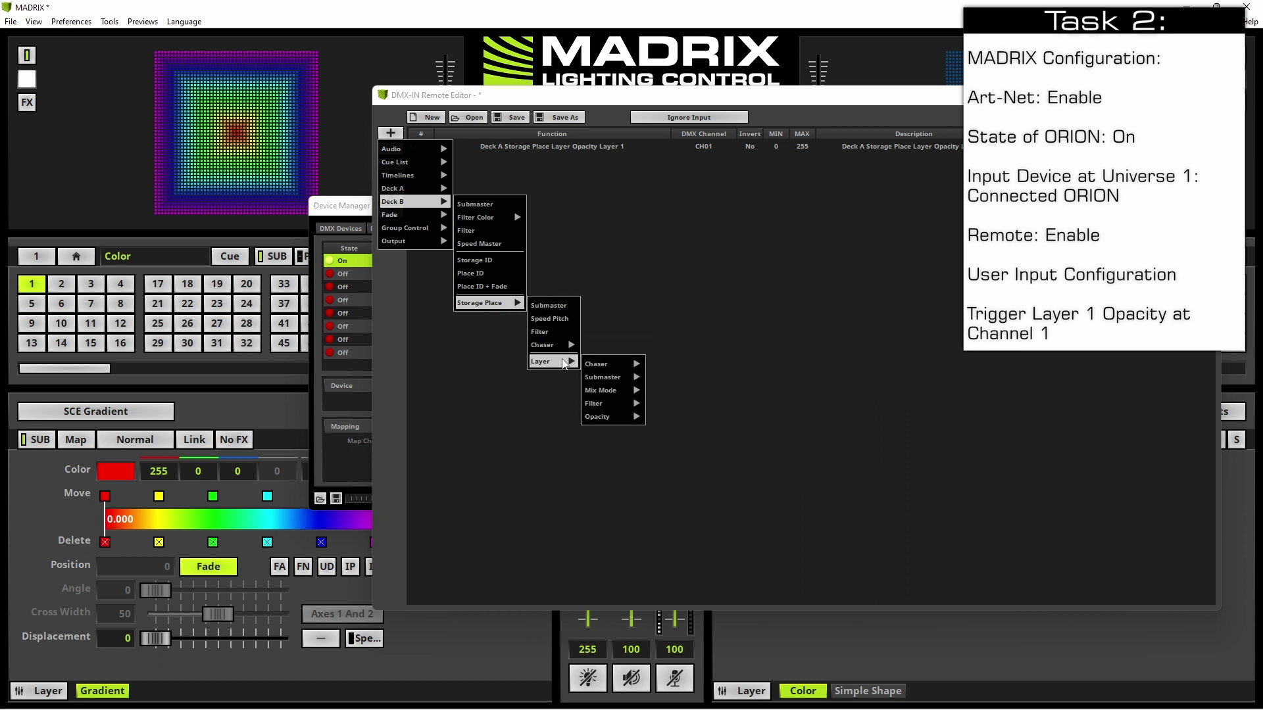
{"action": "mouse_move", "coordinate": [551, 361]}
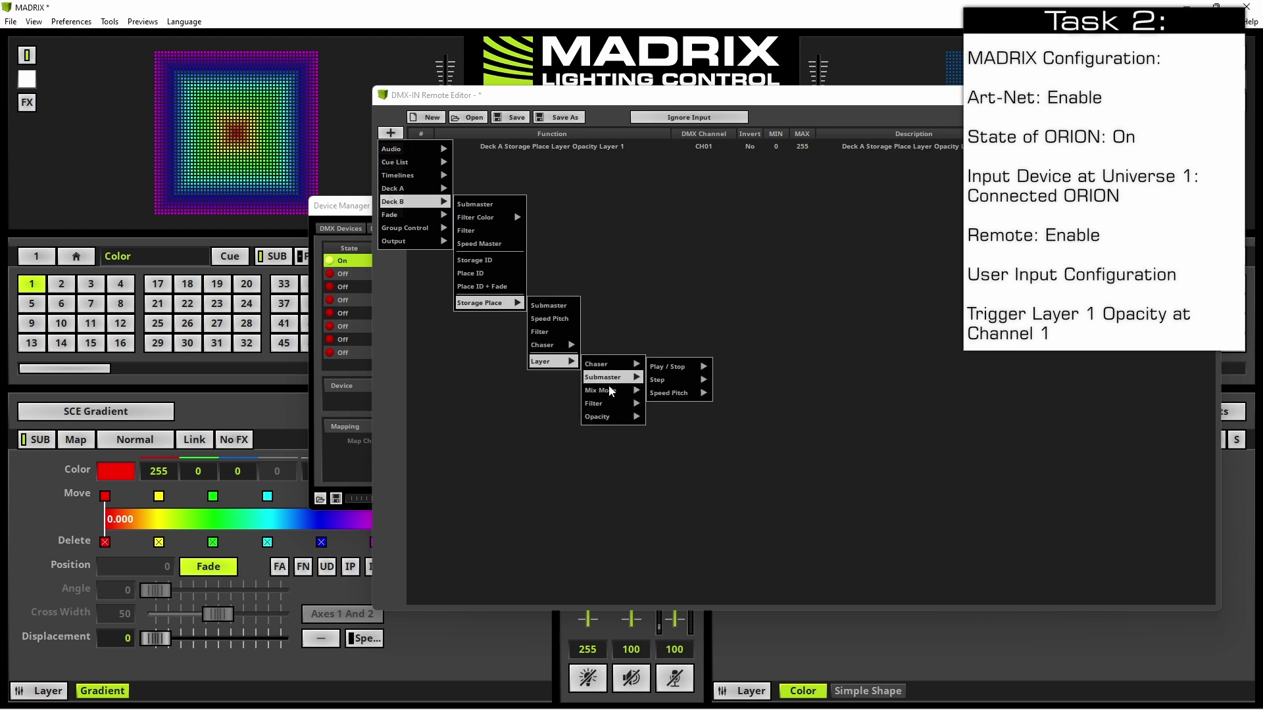
{"action": "mouse_move", "coordinate": [598, 416]}
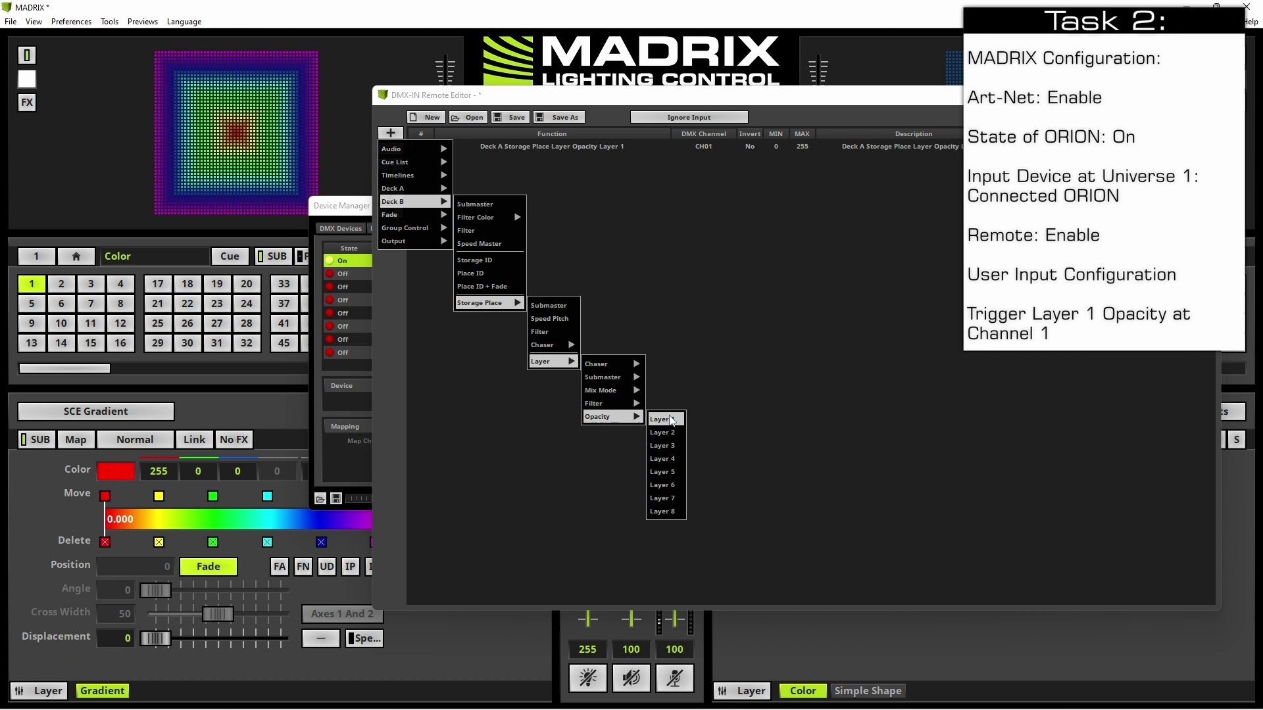
{"action": "left_click", "coordinate": [671, 421]}
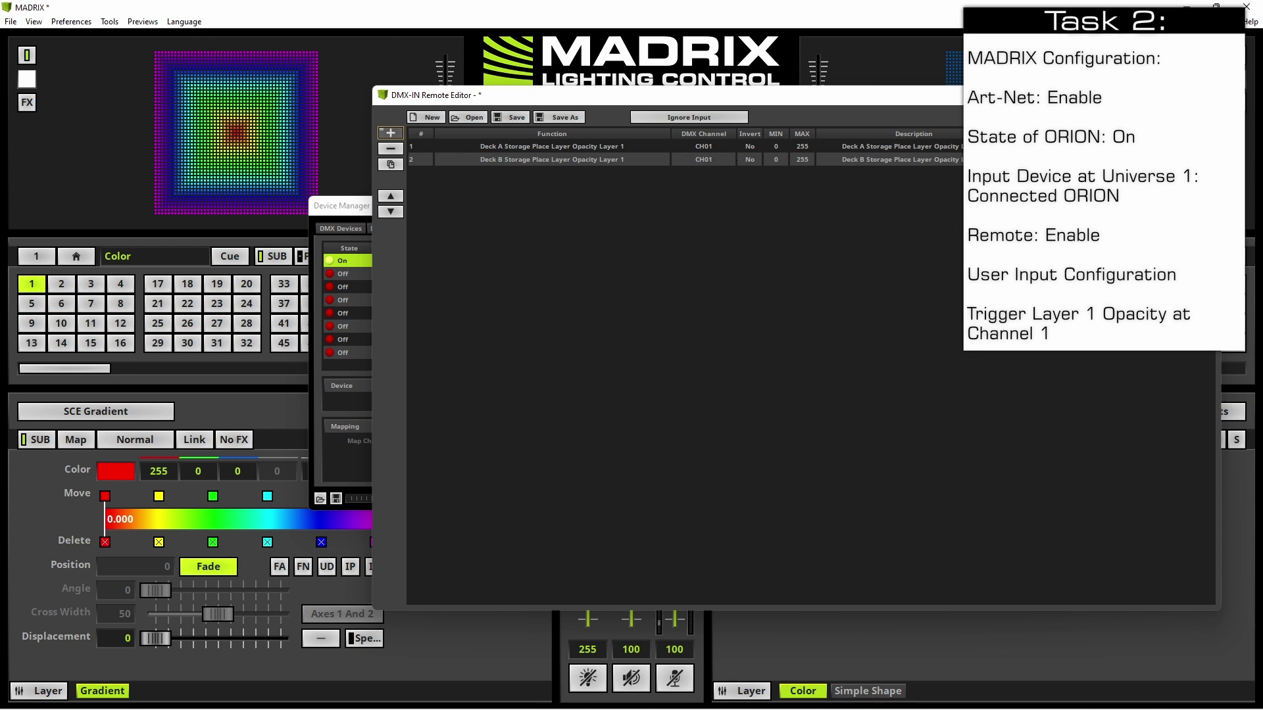
{"action": "key", "text": "Escape"}
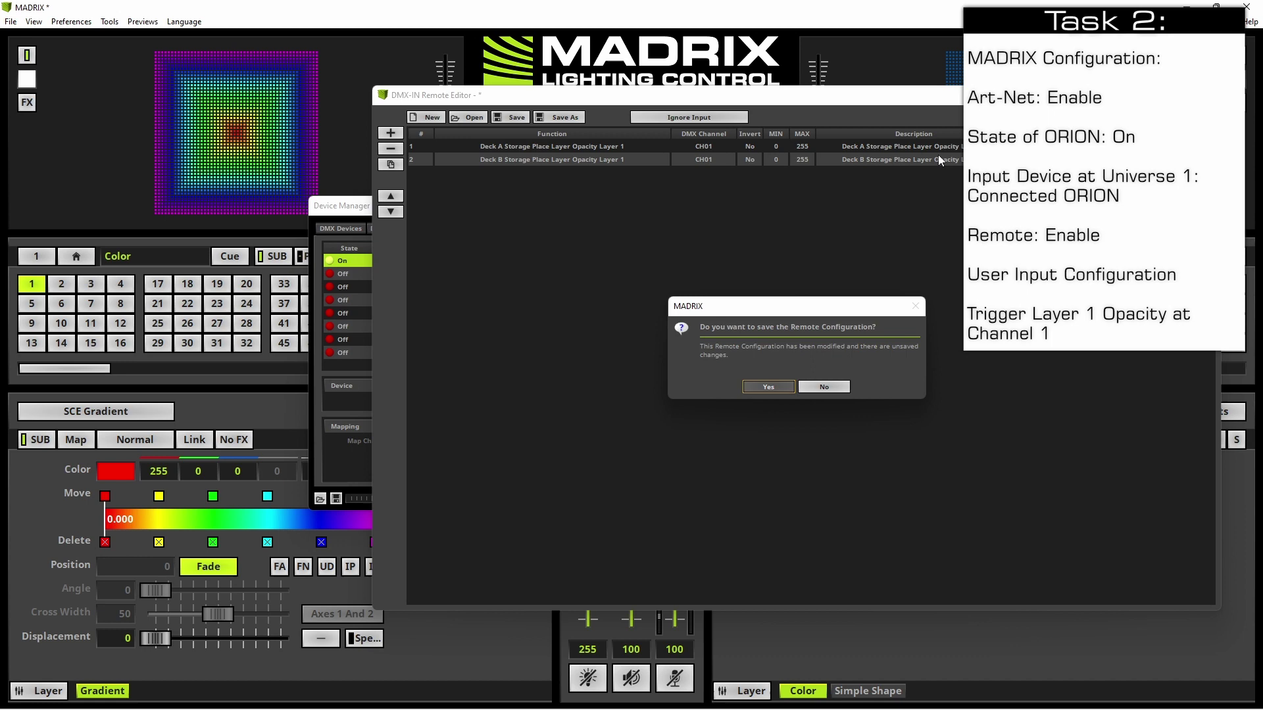
Decline saving the remote configuration to a file and confirm the Device Manager settings
{"action": "left_click", "coordinate": [828, 392]}
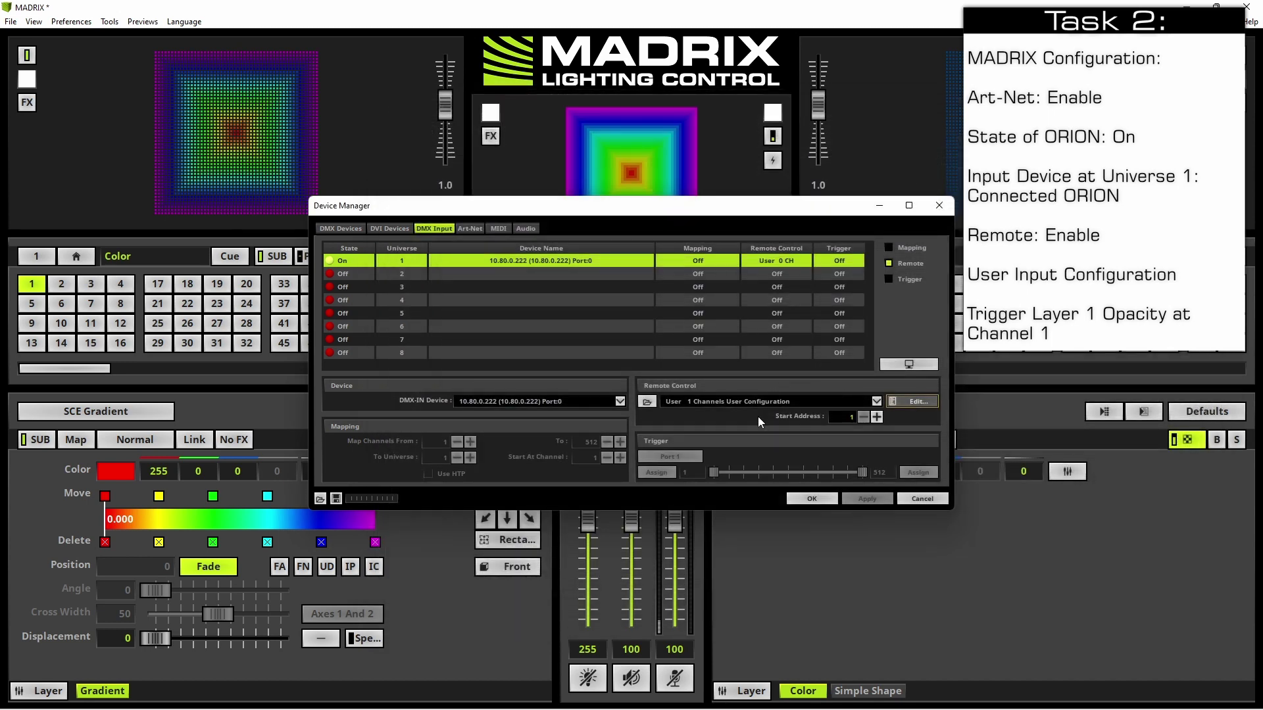
{"action": "left_click", "coordinate": [808, 498]}
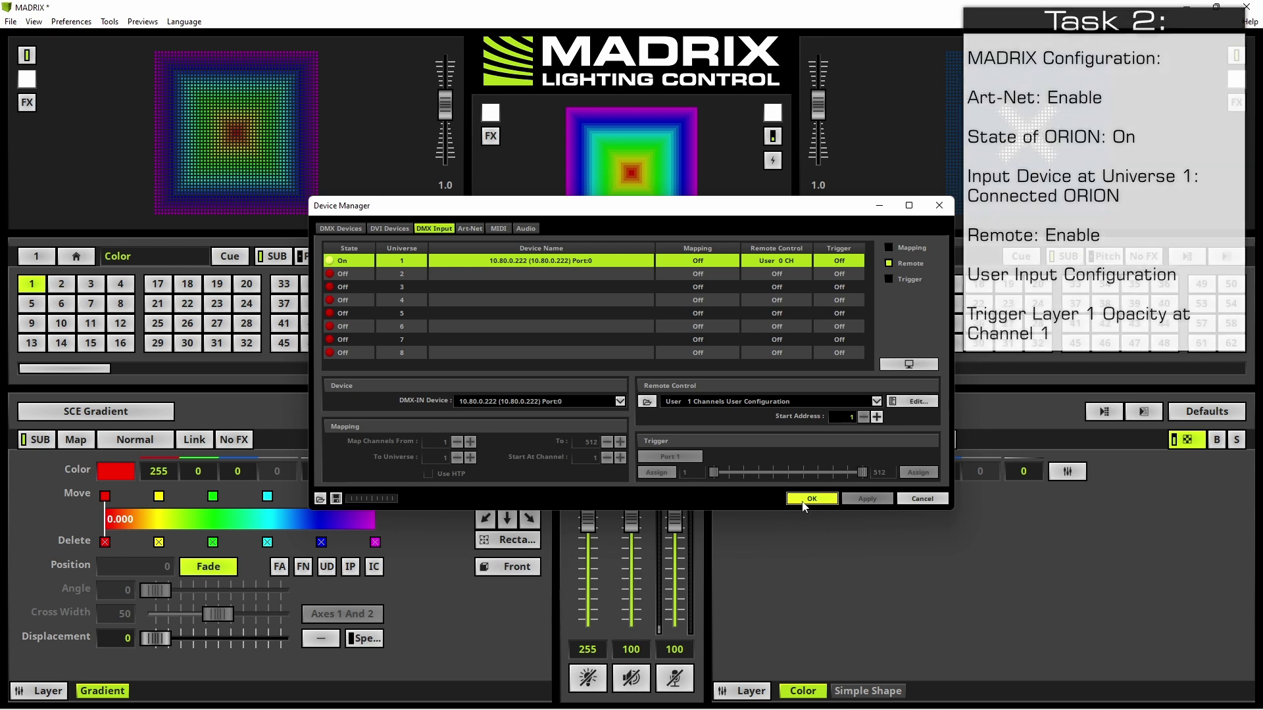